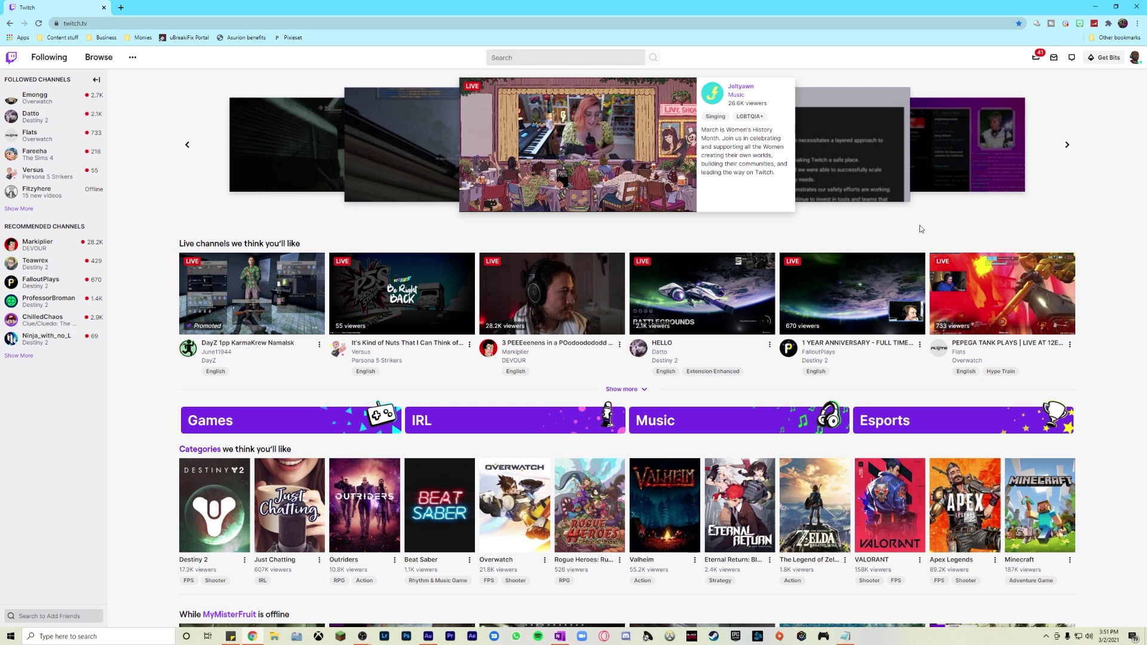
- Search the Creator Dashboard extensions for 'Soundstripe' and open the Soundstripe Music result
left_click(1135, 58)
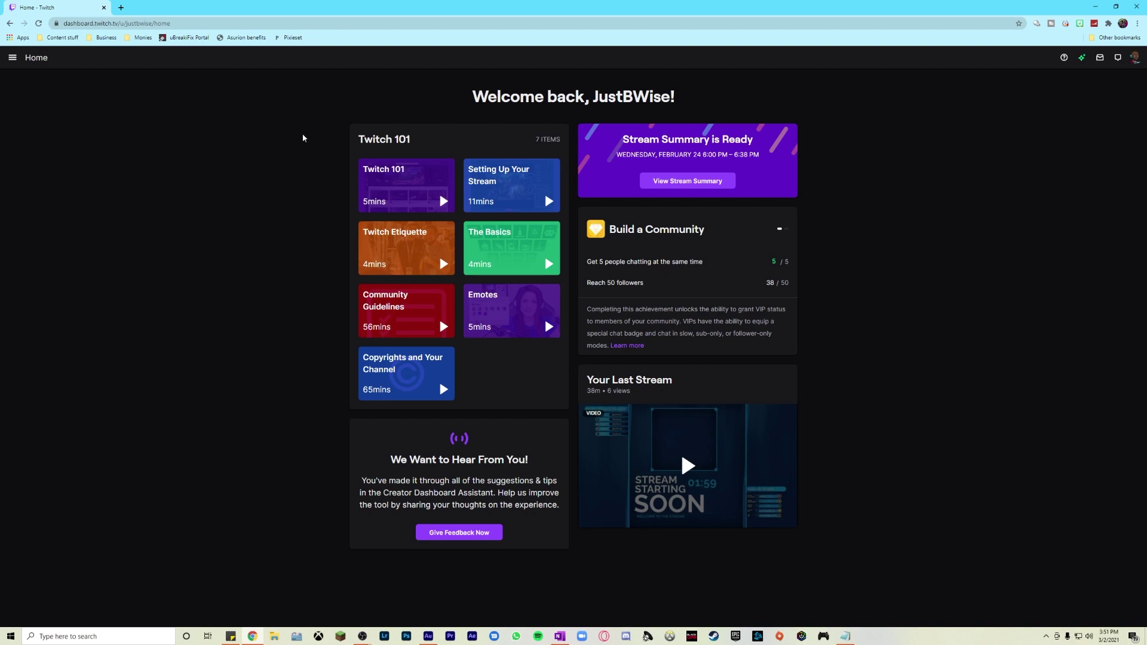
left_click(13, 58)
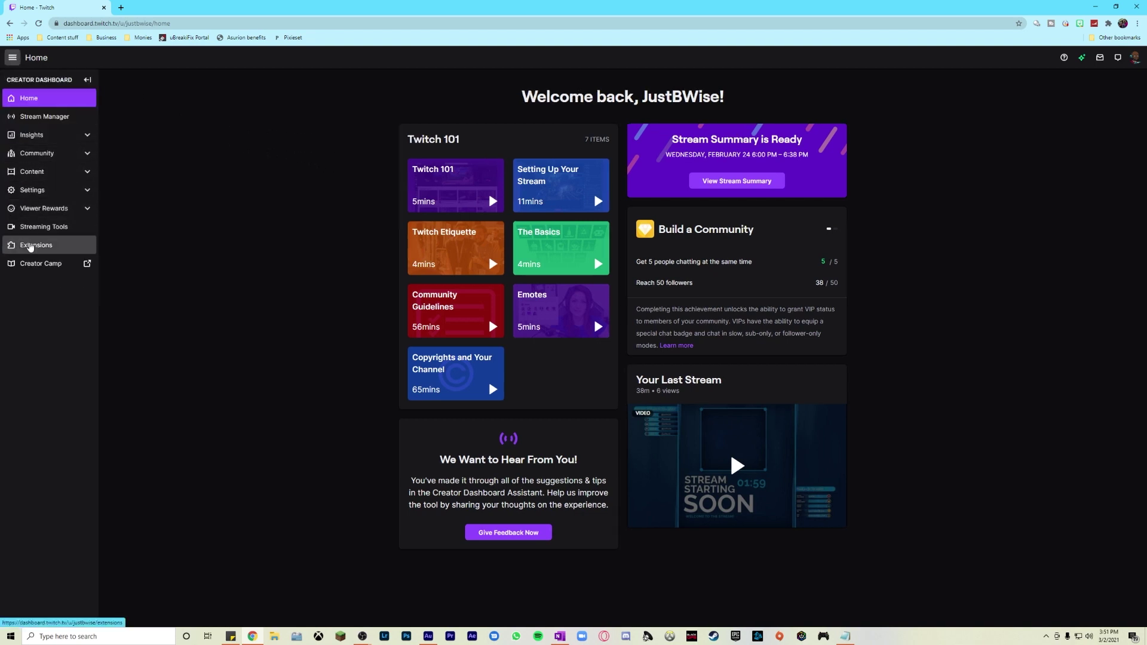
left_click(31, 246)
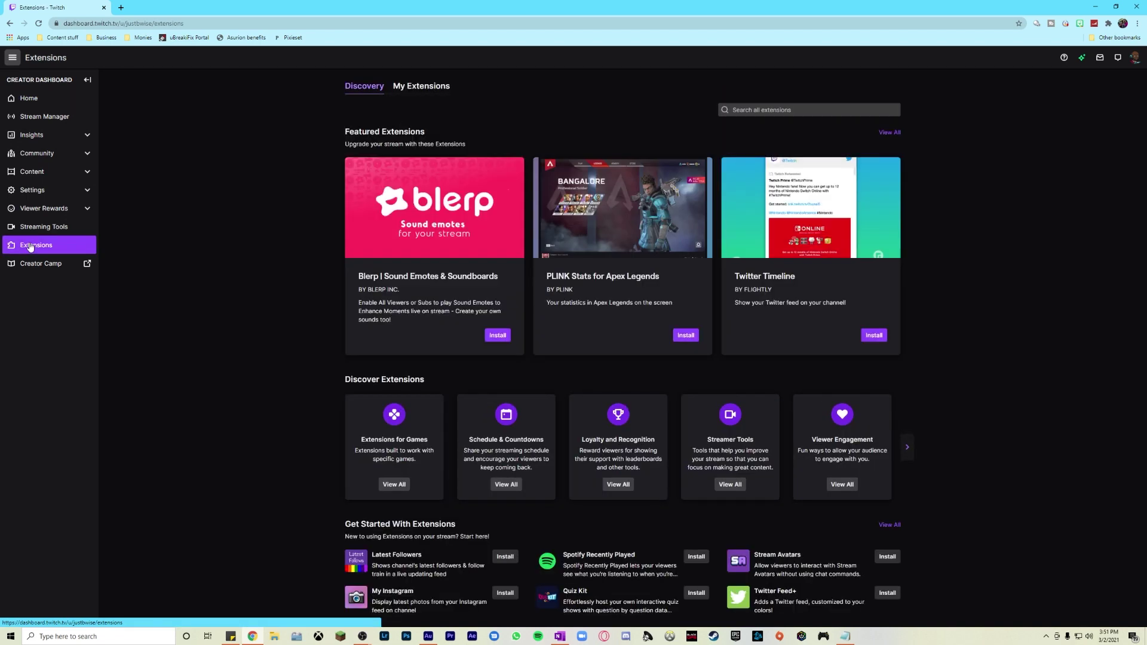
left_click(753, 110)
type("Soundtr")
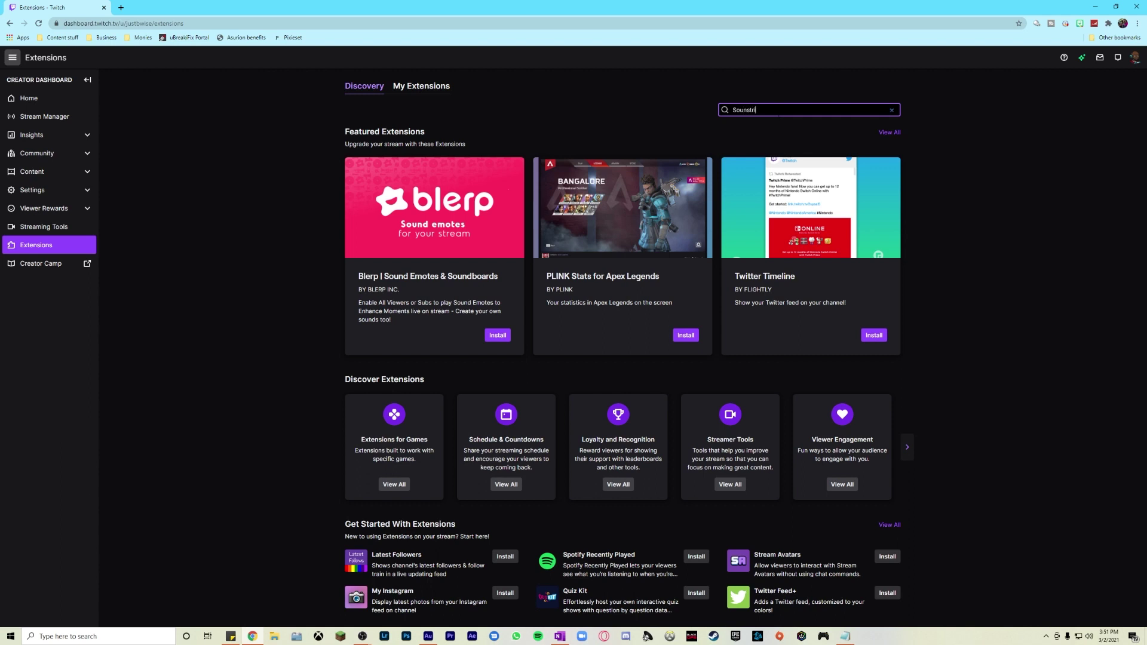
type("ipe")
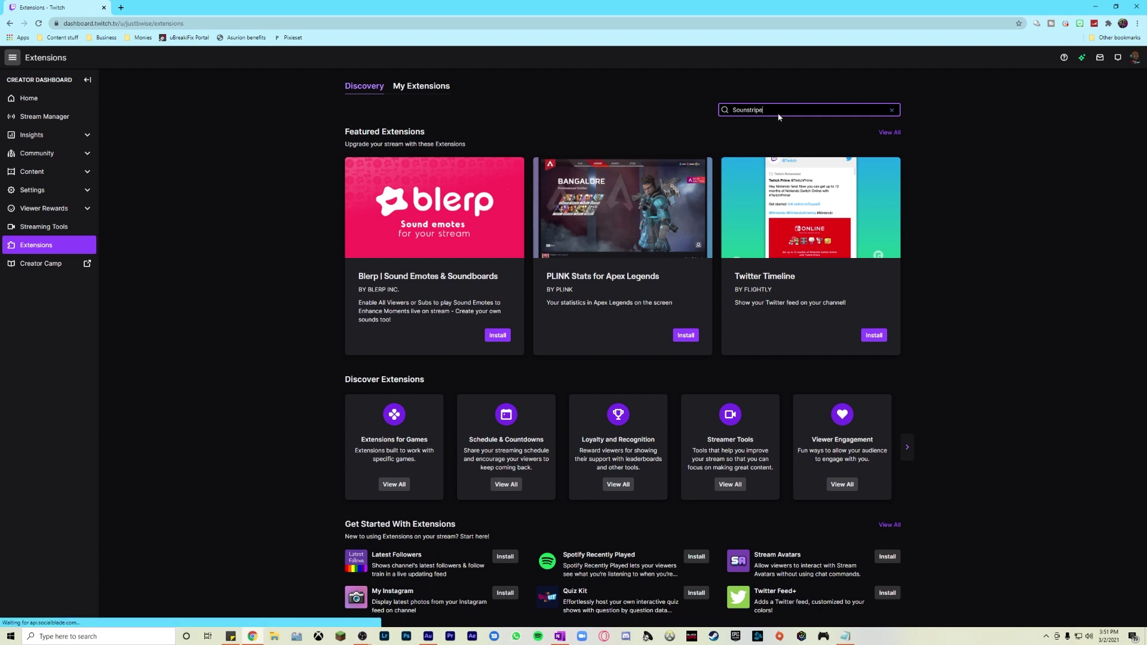
key("Return")
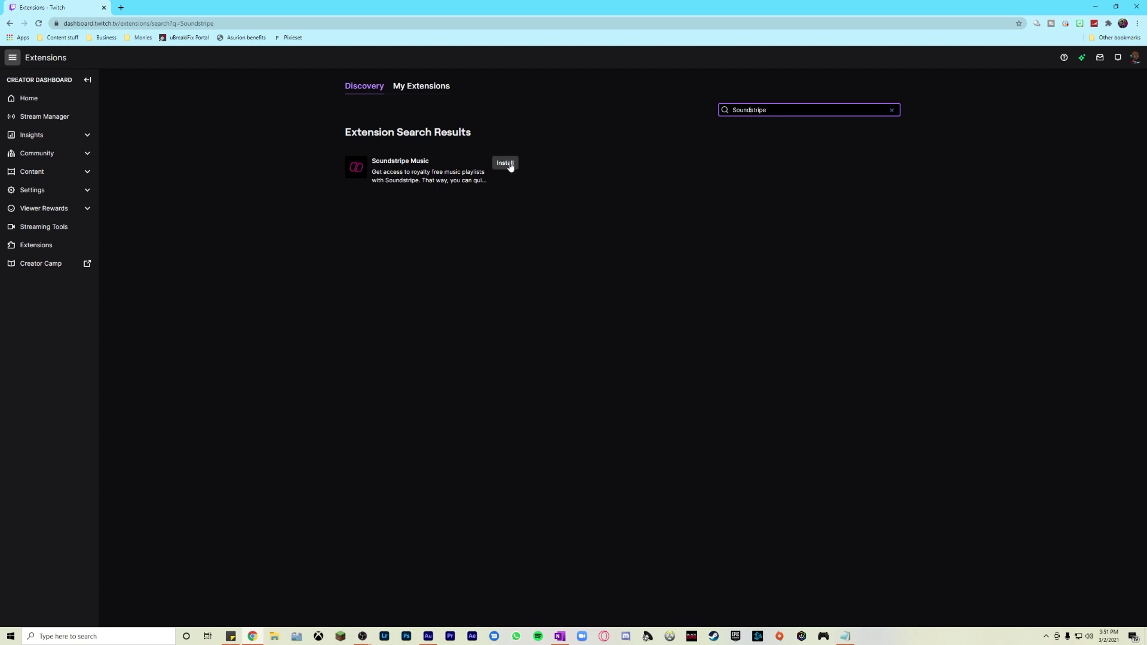
left_click(507, 164)
- Install Soundstripe Music, log out in its setup, and activate it as Component 1
left_click(604, 378)
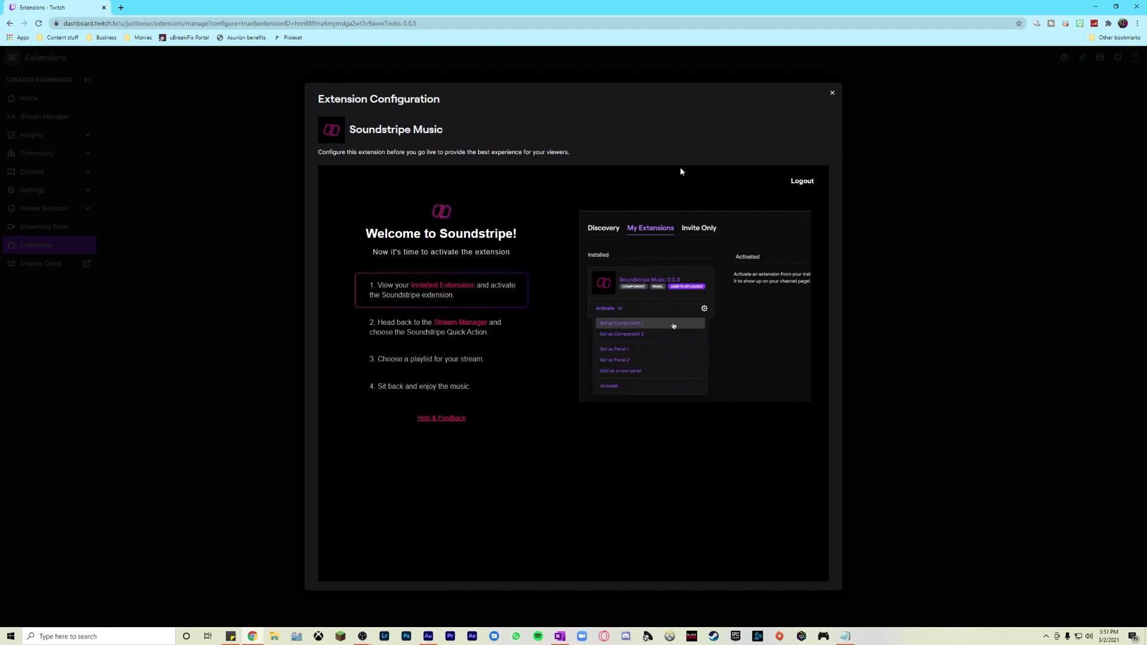
left_click(801, 181)
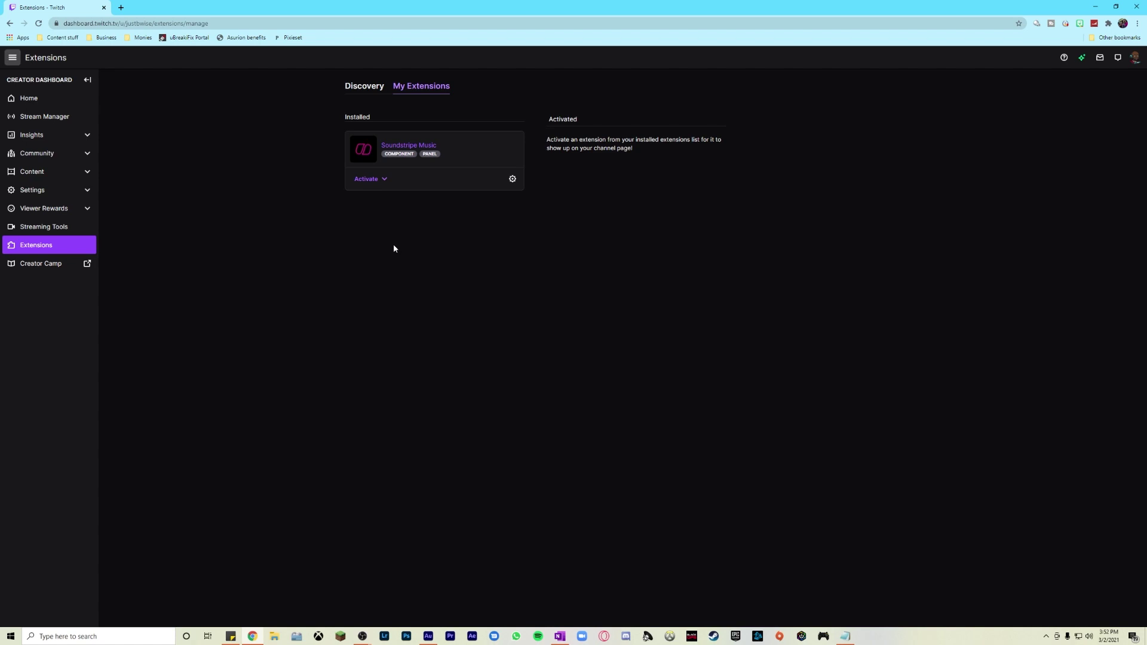
left_click(387, 182)
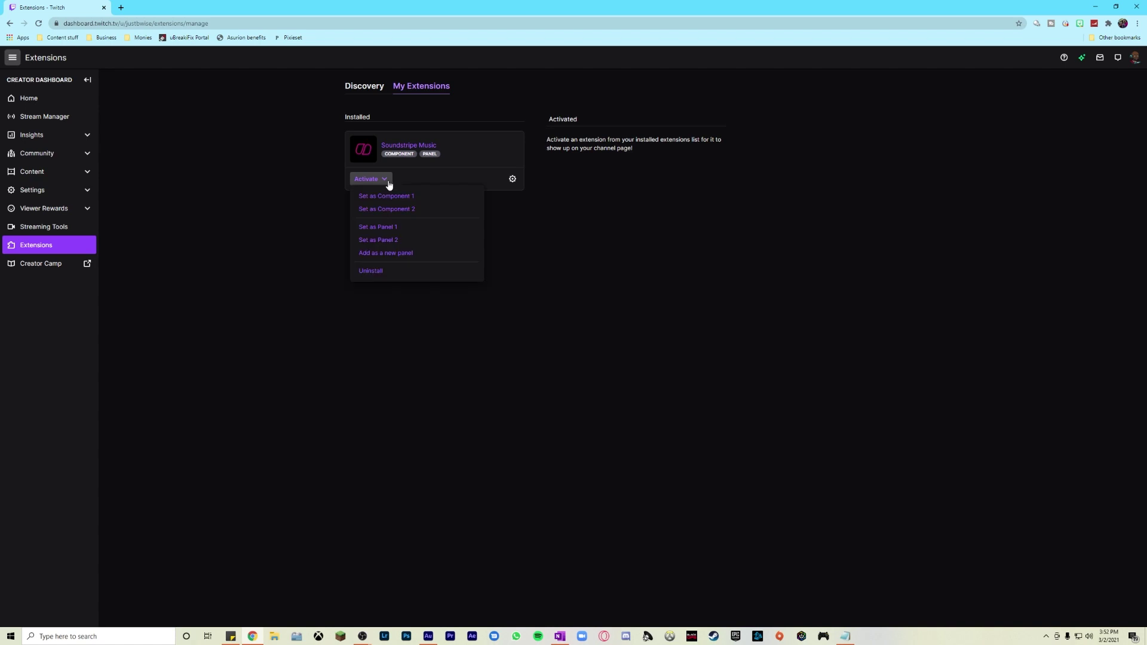
left_click(391, 197)
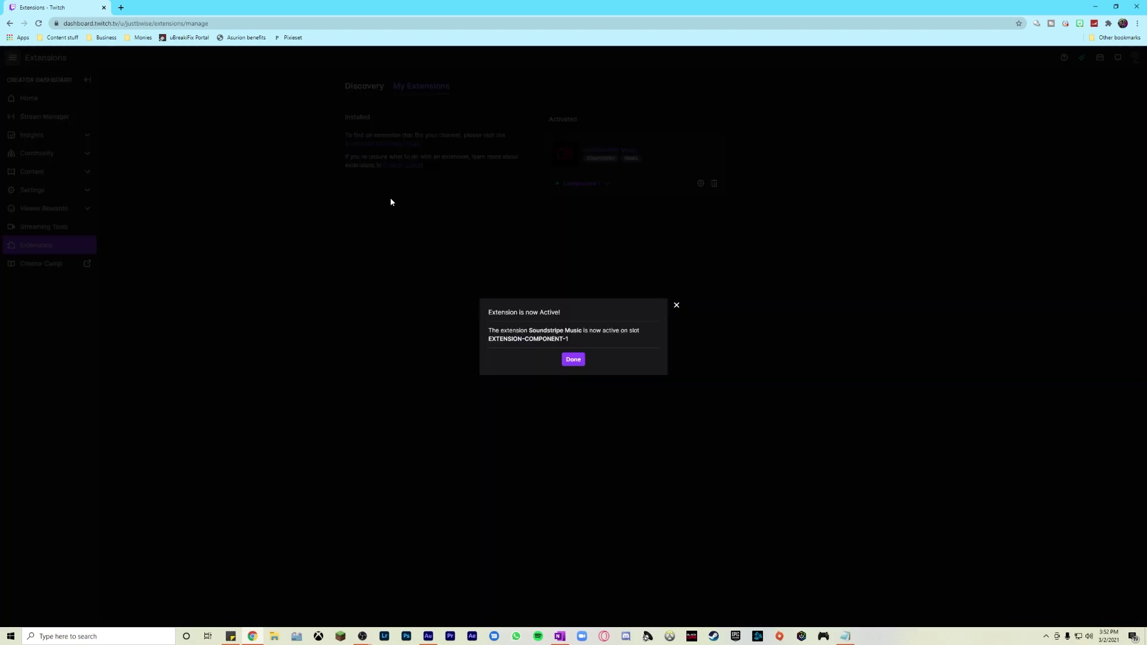
left_click(252, 239)
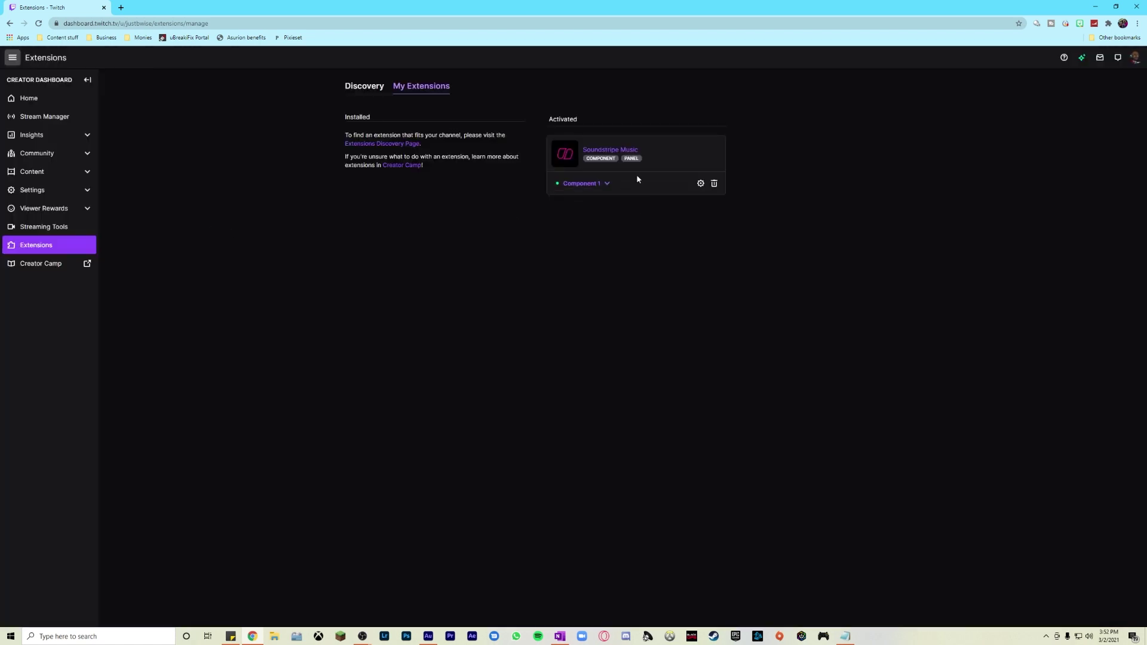
left_click(54, 118)
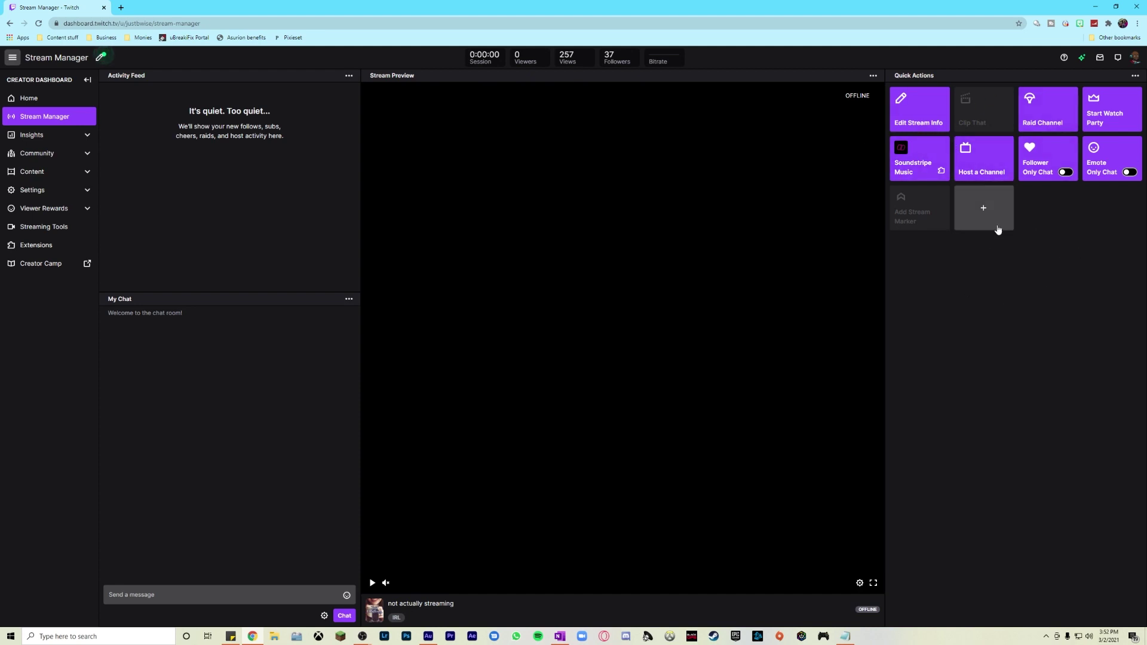
- Open the Soundstripe Music quick-action popout, copy its full web address, and close it
left_click(917, 169)
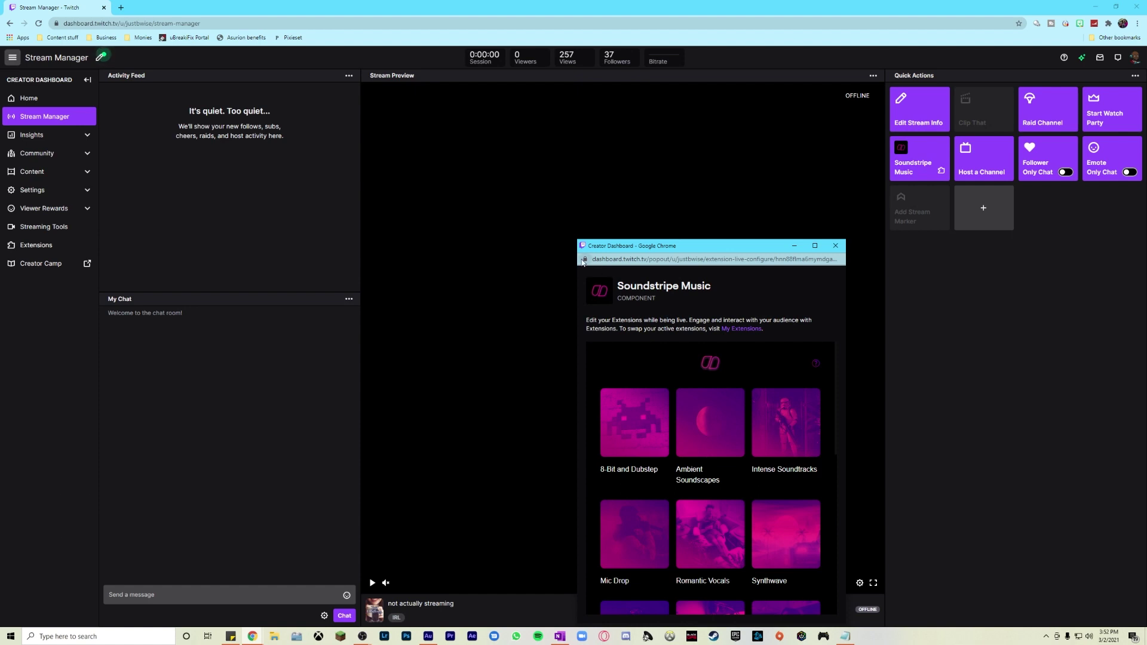
left_click_drag(717, 249, 720, 122)
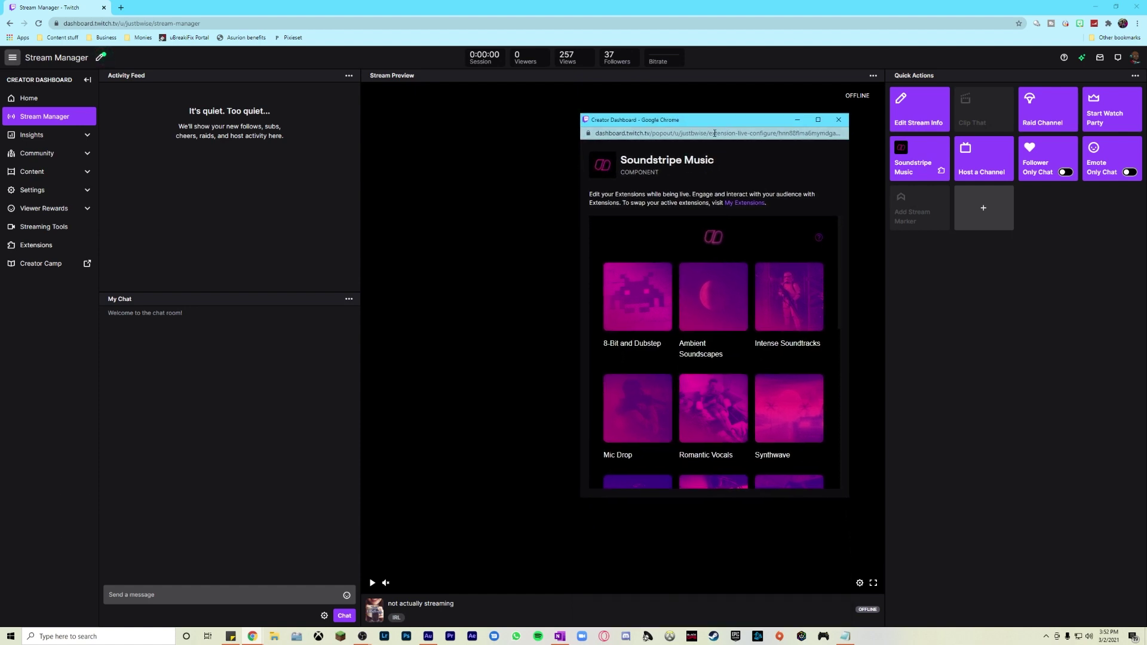
double_click(712, 133)
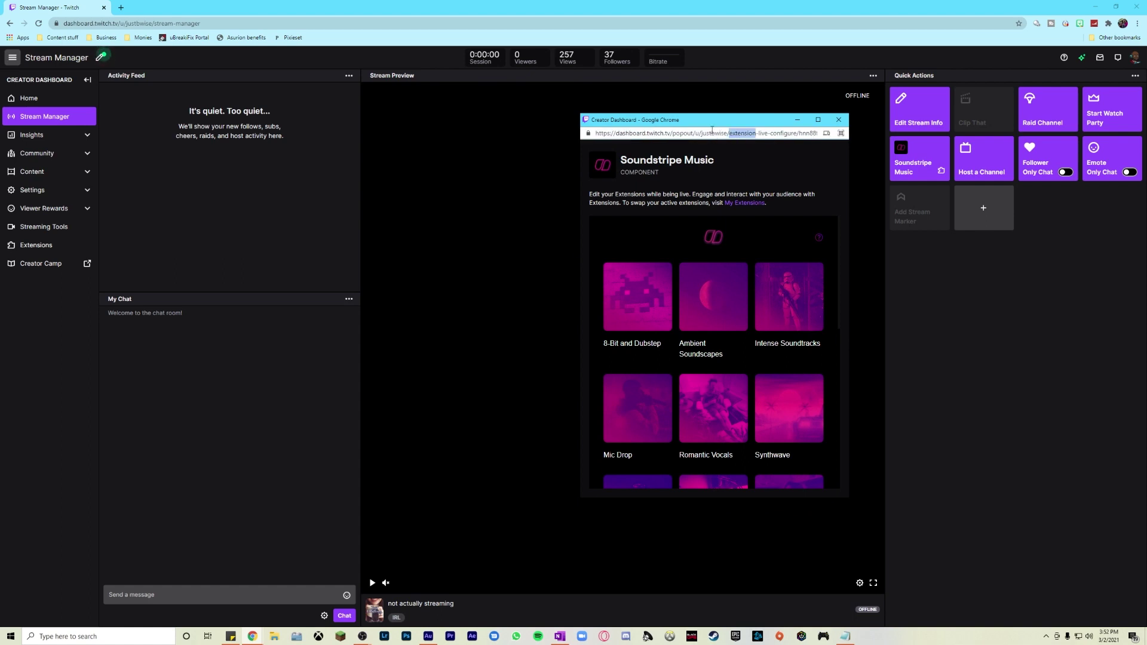
triple_click(712, 133)
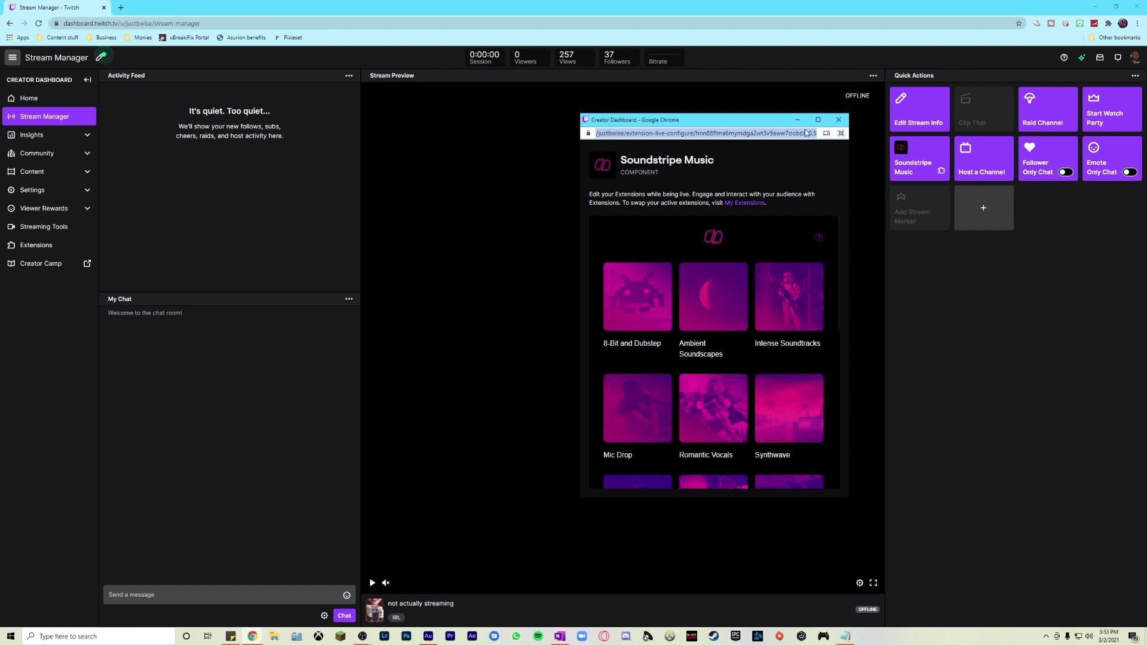
left_click(839, 119)
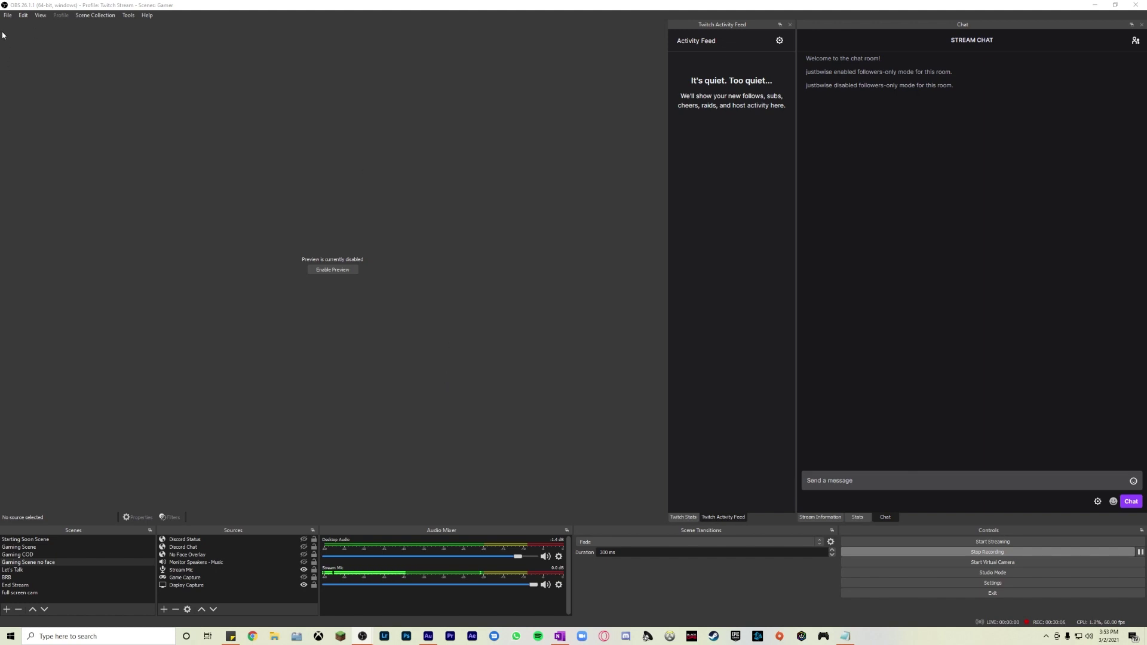
- Create a custom browser dock named 'Soundstripe' with the pasted popout address and apply it
left_click(40, 15)
mouse_move(54, 40)
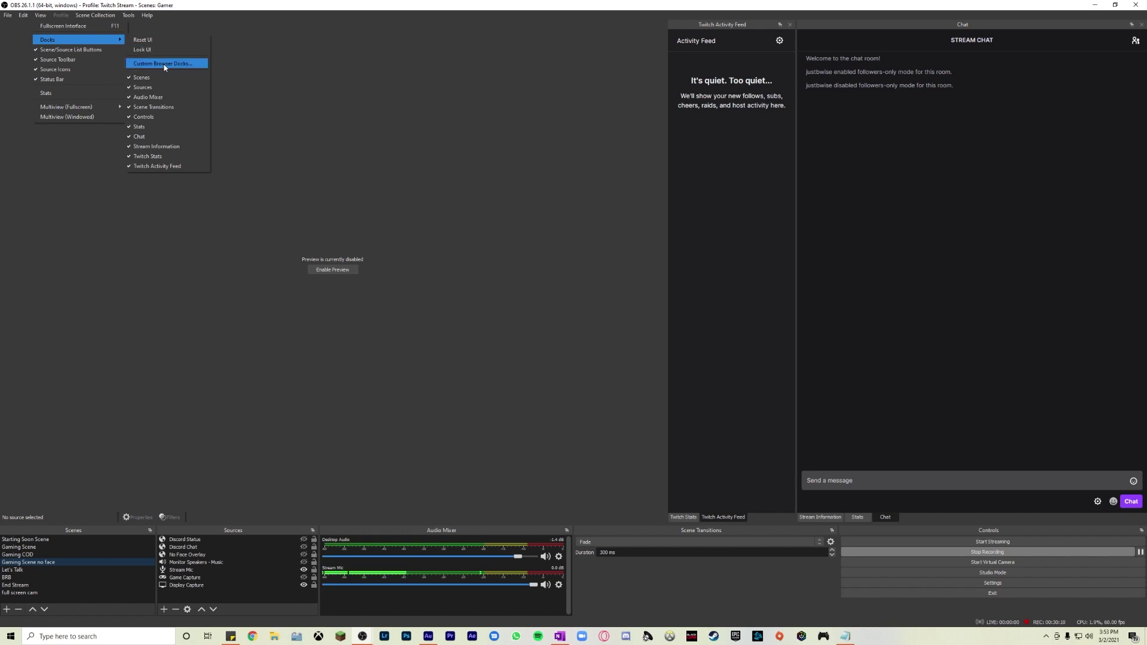
left_click(165, 63)
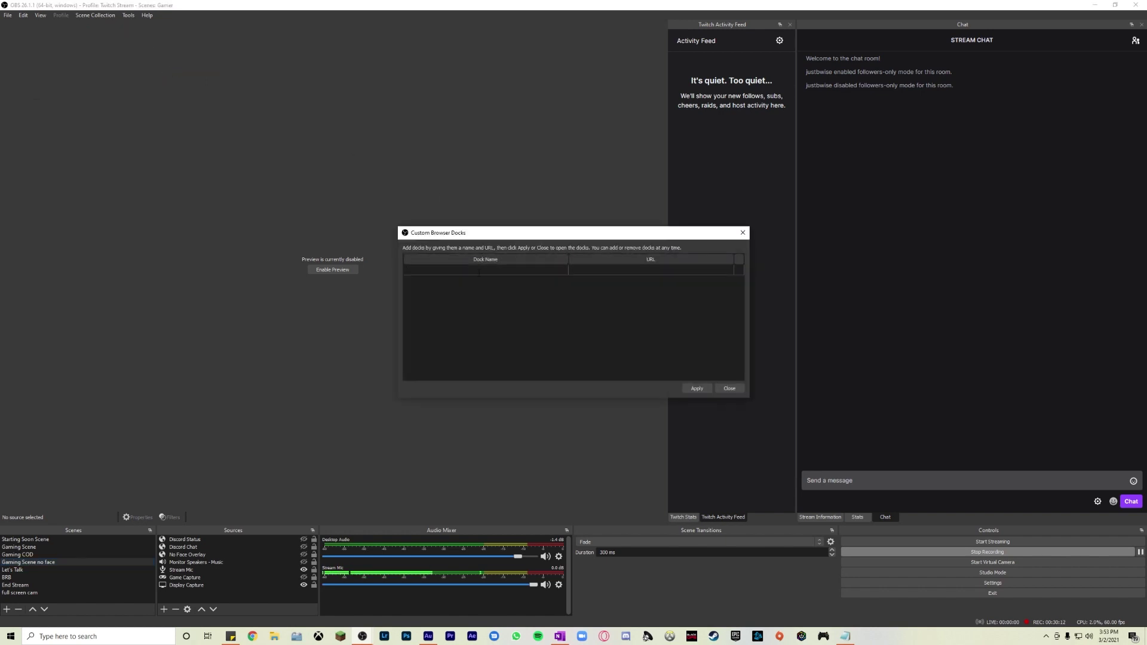
double_click(479, 271)
type("tra")
key("Tab")
key("ctrl+v")
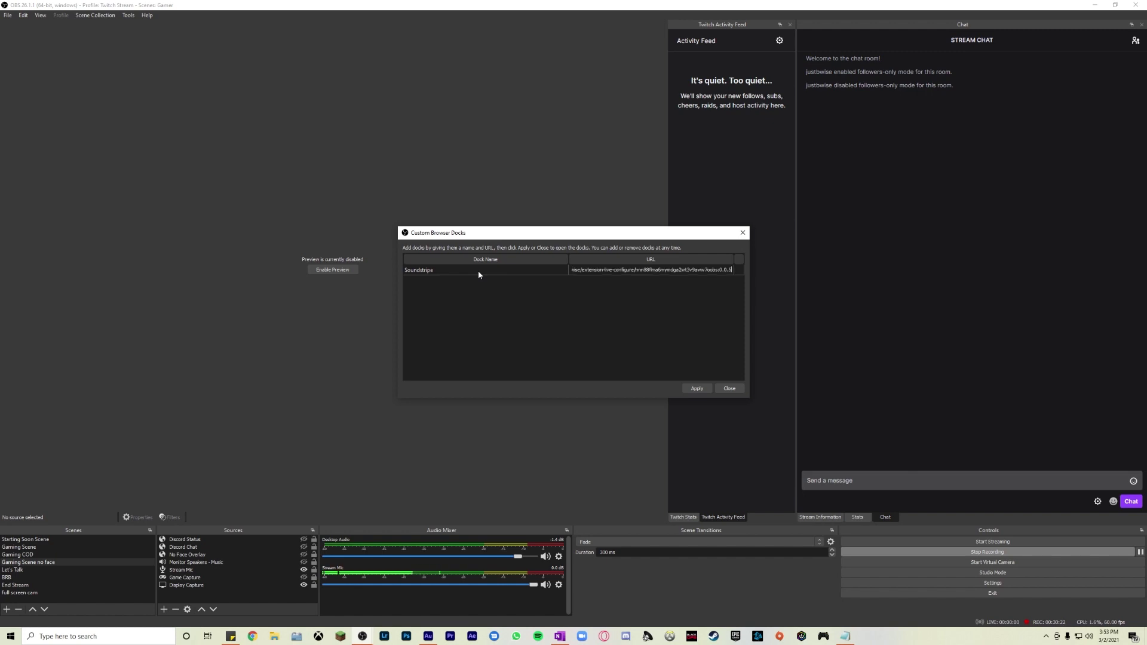
left_click(698, 387)
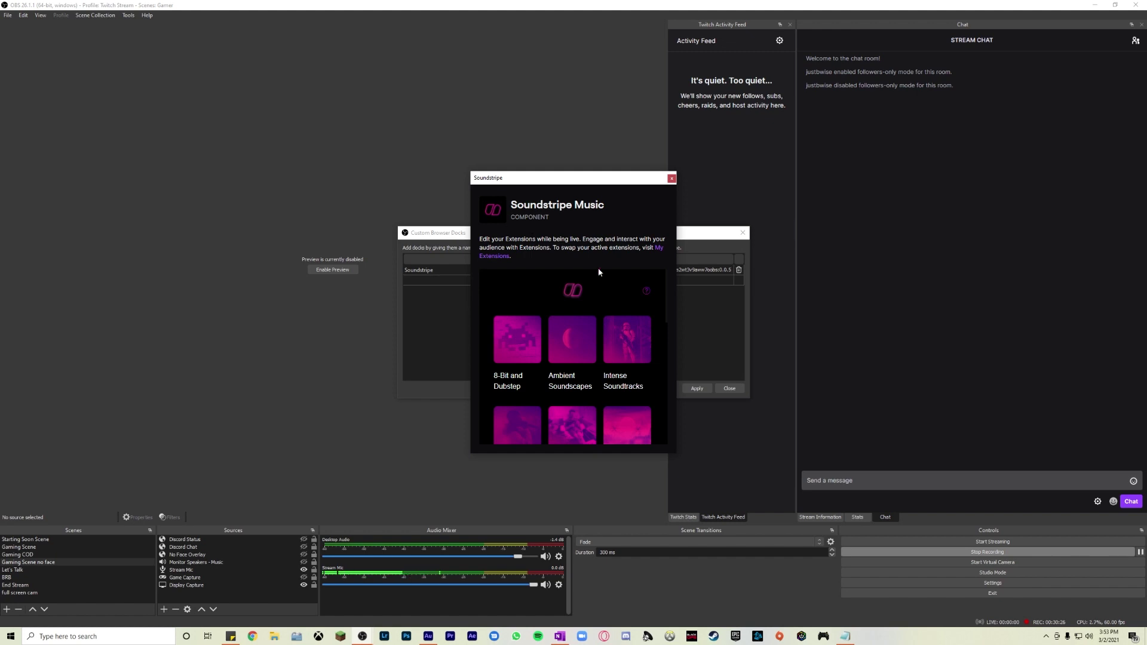
- Dock the Soundstripe panel above Chat and play a category playlist, starting with '90's Sidewalkin'
left_click(742, 231)
left_click_drag(589, 179, 837, 188)
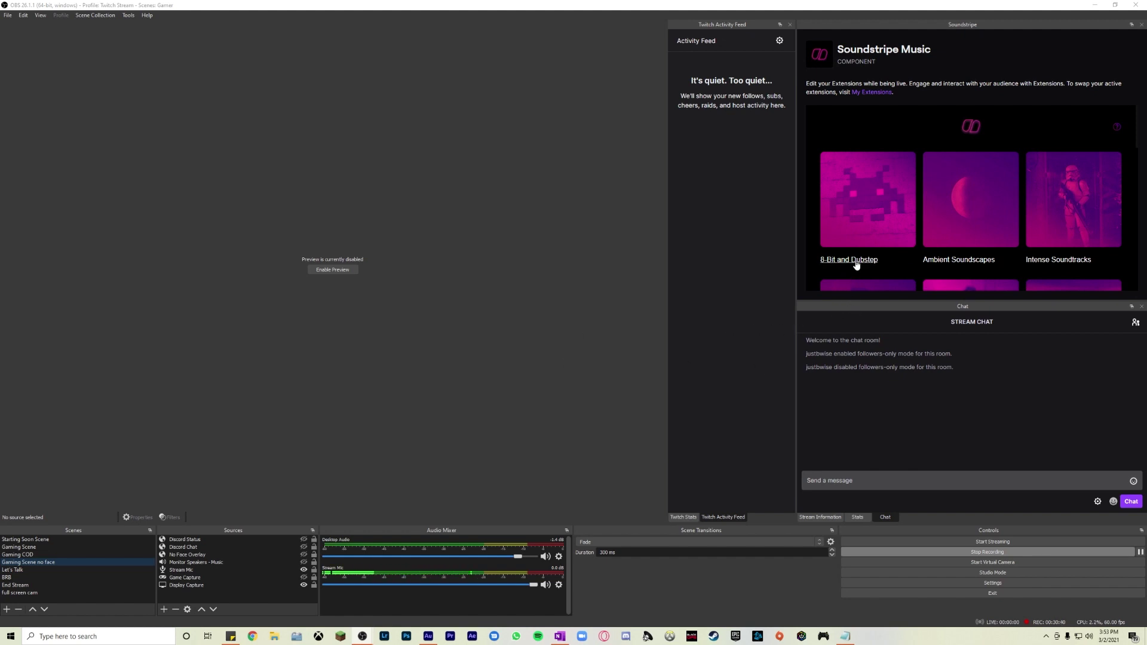
scroll(860, 242, "down", 3)
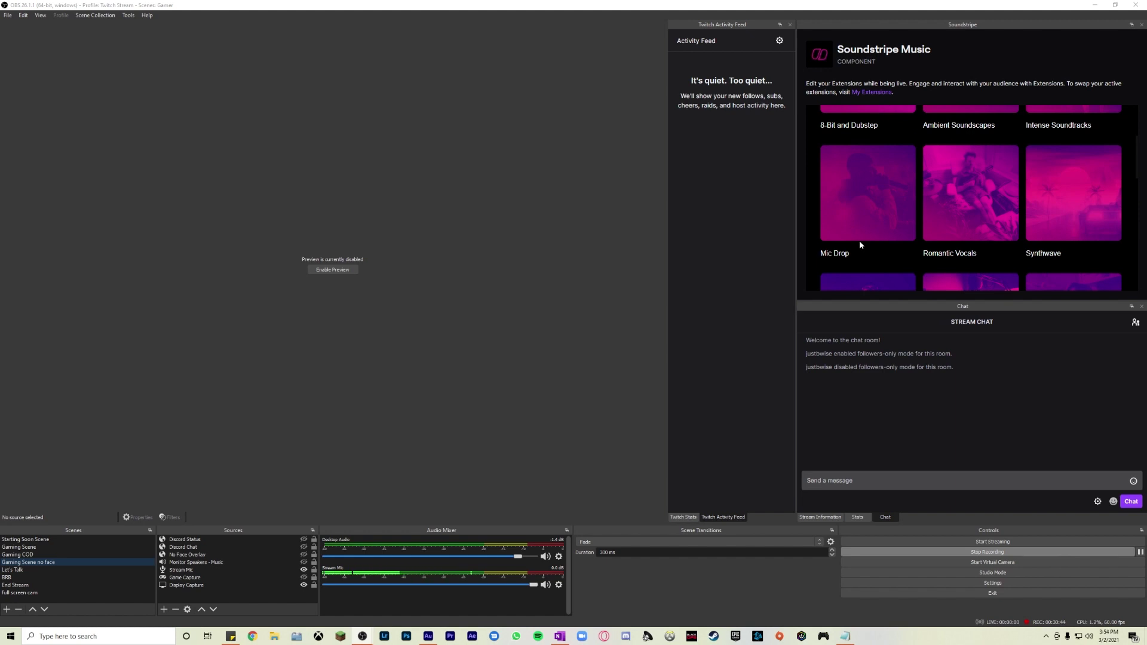
left_click(860, 238)
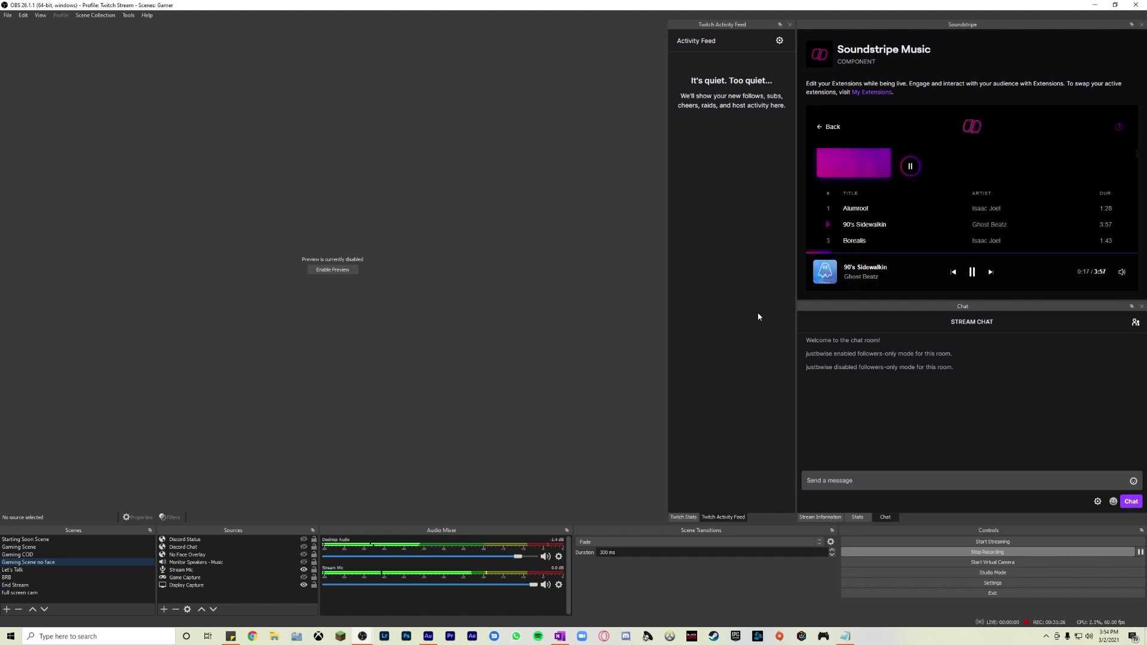